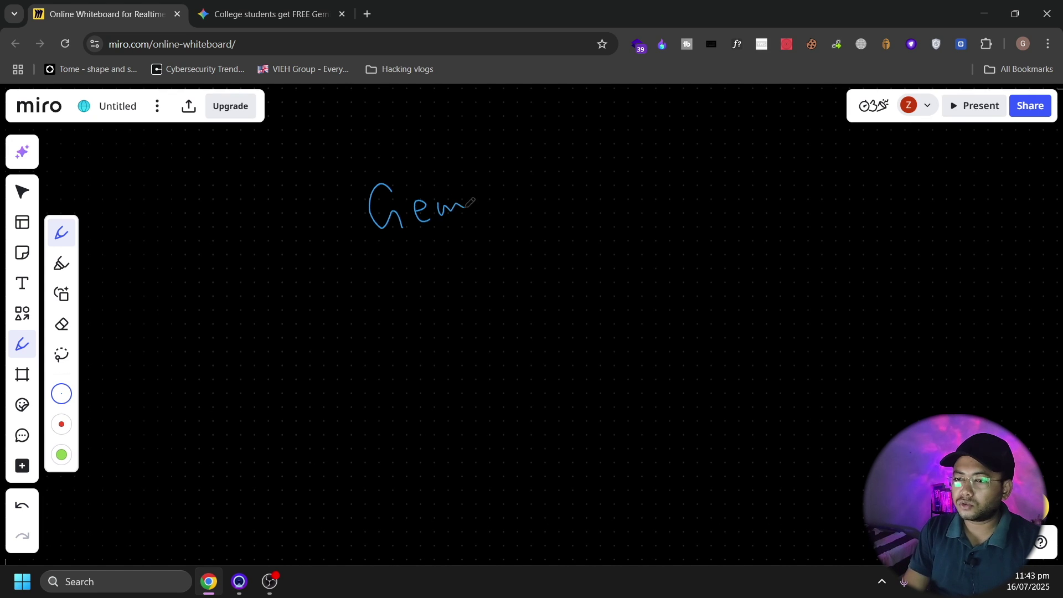
Handwrite 'Gemini' above a double-headed arrow.
drag(469, 208, 518, 206)
mouse_move(357, 270)
mouse_down()
mouse_move(606, 222)
mouse_move(610, 241)
mouse_up()
mouse_move(355, 247)
mouse_down()
mouse_move(332, 282)
mouse_move(381, 297)
mouse_up()
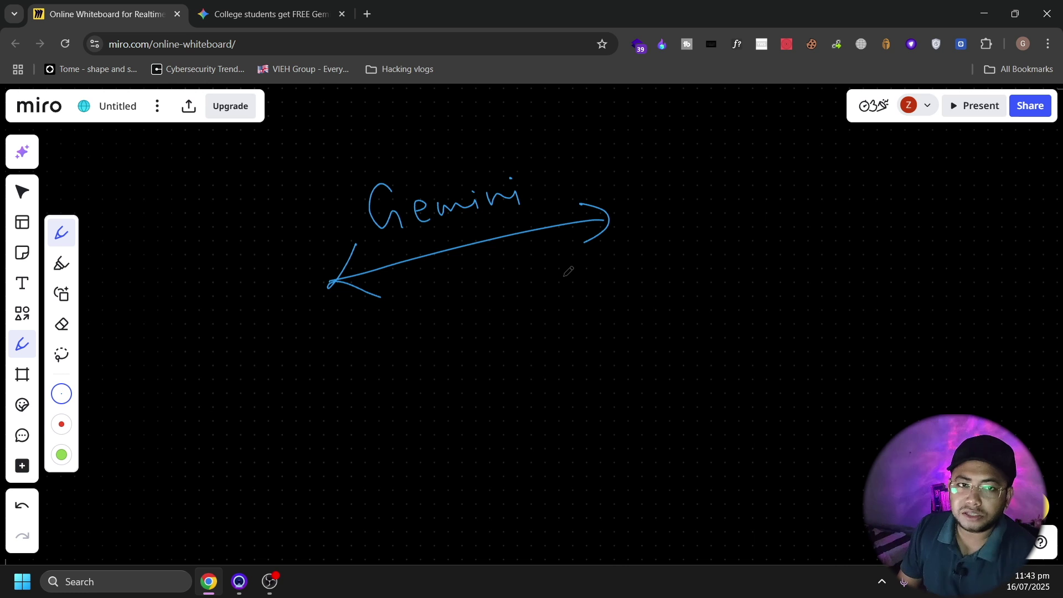
Write the price 19,500 with an arrow beneath it and an underlined mark above it.
drag(771, 379, 787, 406)
drag(797, 366, 817, 398)
drag(830, 382, 839, 396)
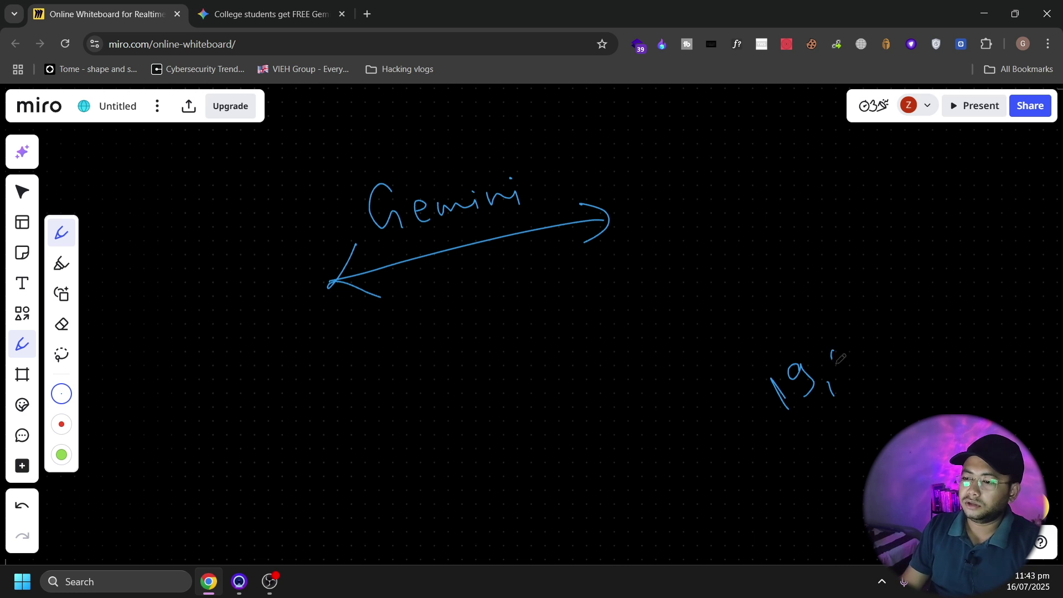
mouse_move(846, 340)
mouse_down()
mouse_move(835, 378)
mouse_move(865, 353)
mouse_up()
drag(889, 320, 890, 333)
mouse_move(817, 430)
mouse_down()
mouse_move(787, 457)
mouse_move(917, 386)
mouse_up()
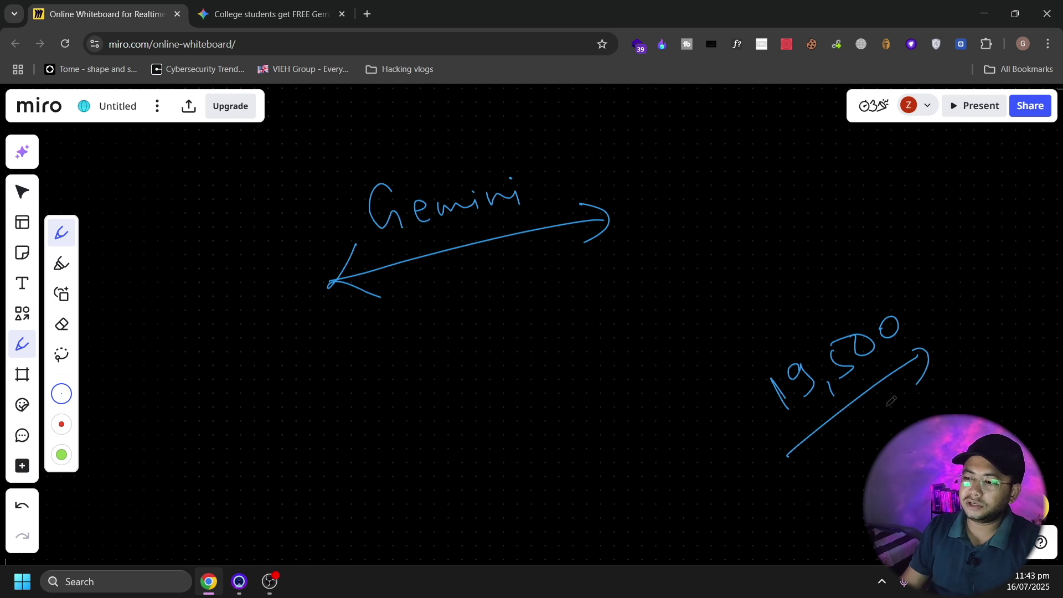
drag(789, 430, 818, 456)
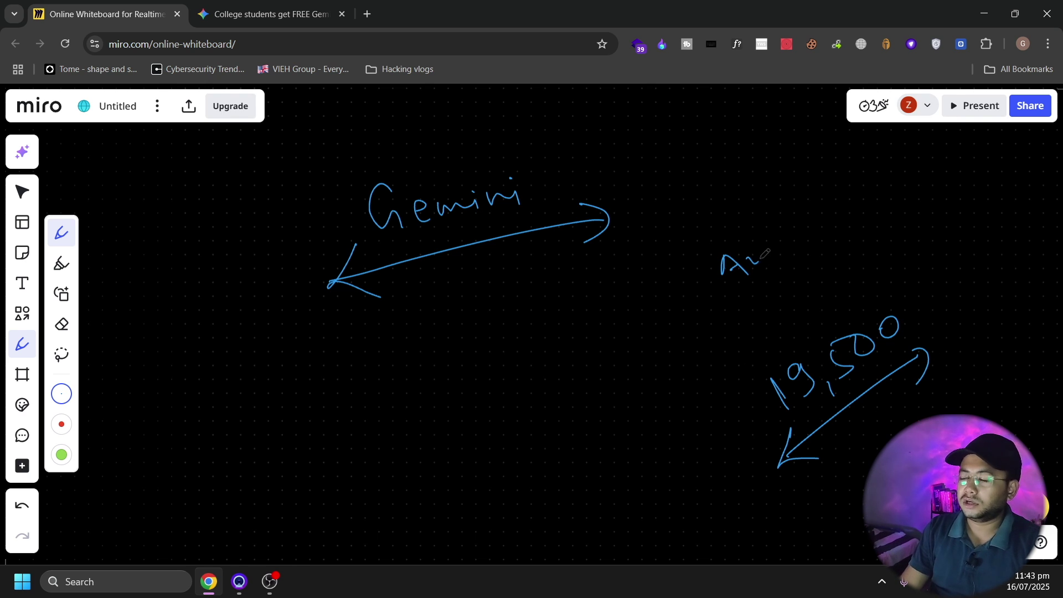
mouse_move(762, 253)
mouse_down()
mouse_move(739, 291)
mouse_move(789, 274)
mouse_up()
drag(714, 278, 758, 268)
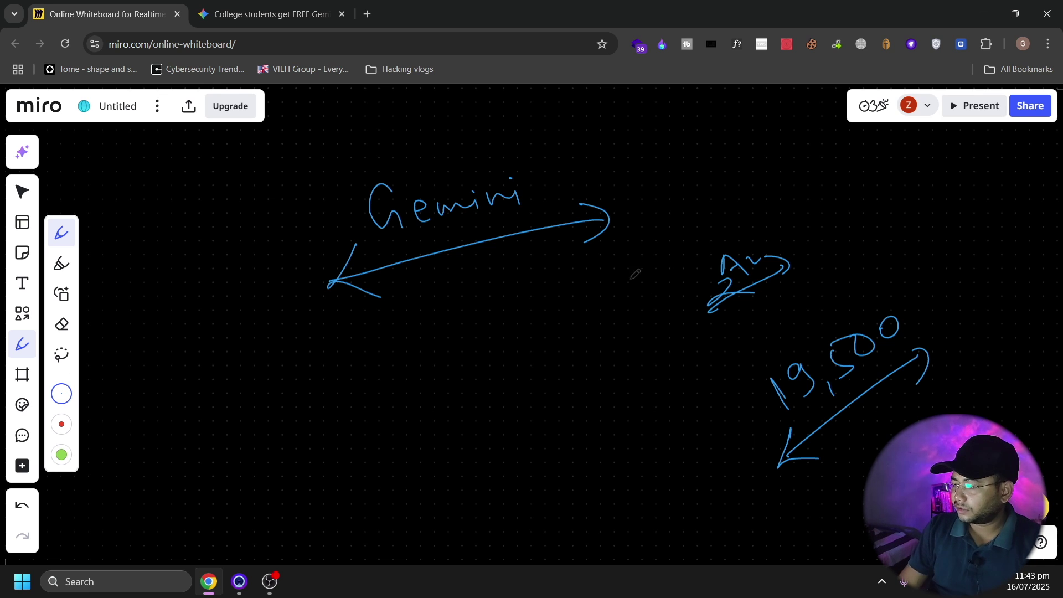
Handwrite 'Gemini 2.5 pro' and 'free' at the top right.
mouse_move(299, 341)
mouse_down()
mouse_move(332, 372)
mouse_move(425, 343)
mouse_up()
mouse_move(428, 316)
mouse_down()
mouse_move(440, 322)
mouse_move(547, 287)
mouse_up()
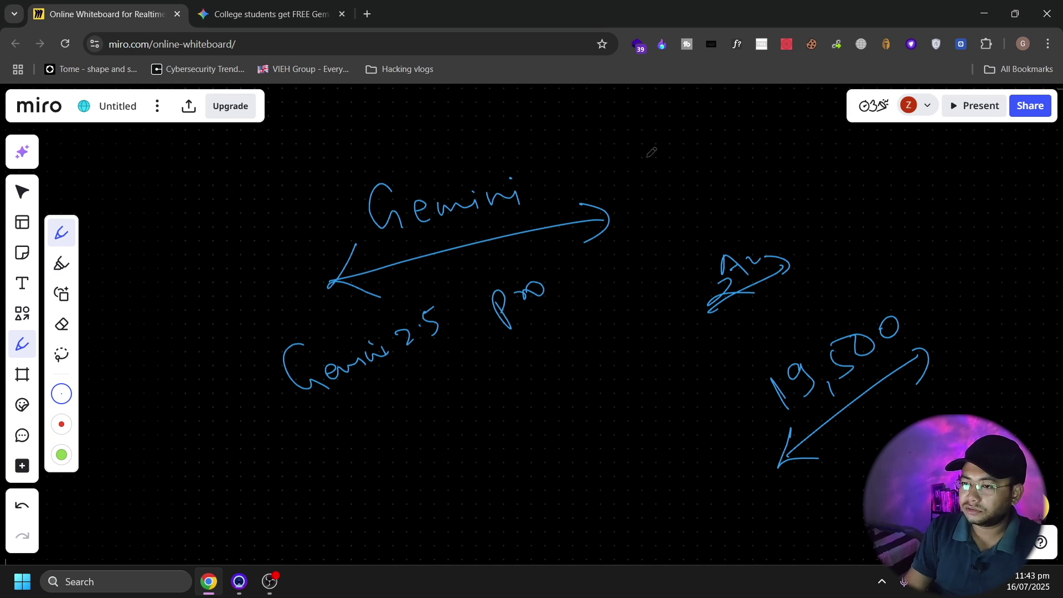
mouse_move(647, 151)
mouse_down()
mouse_move(656, 207)
mouse_move(701, 145)
mouse_up()
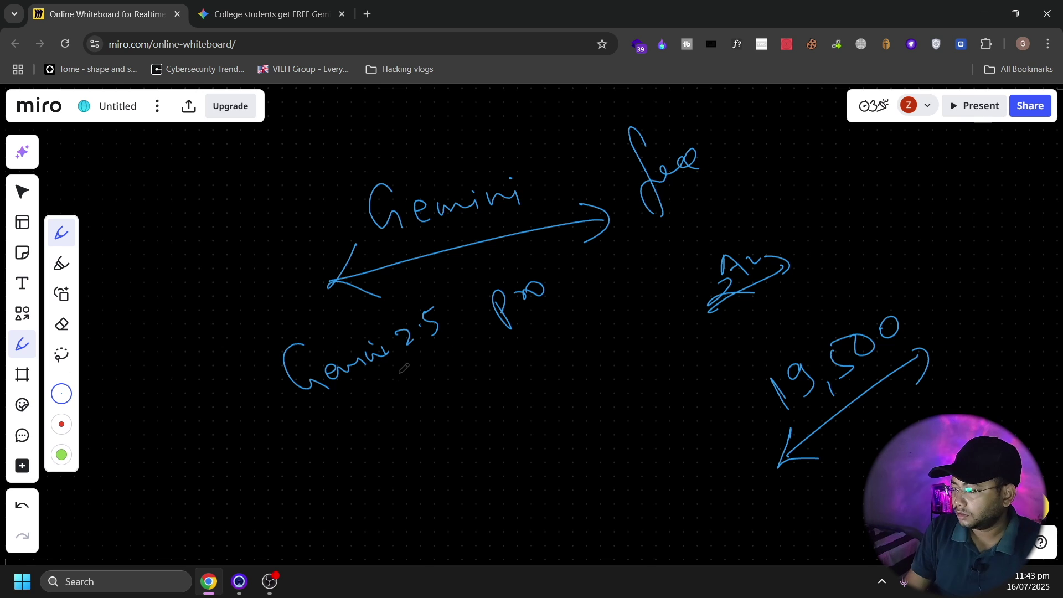
Write 'Veo3', 'video' and 'Veo2', then circle 'Veo3'.
mouse_move(363, 405)
mouse_down()
mouse_move(384, 396)
mouse_move(404, 413)
mouse_up()
drag(411, 394, 419, 390)
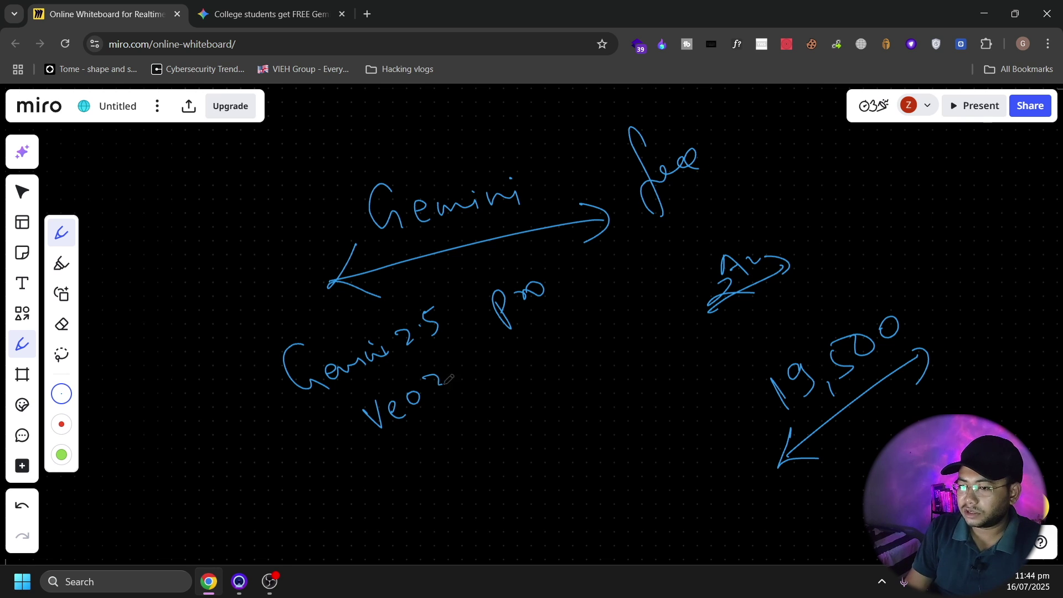
mouse_move(507, 357)
mouse_down()
mouse_move(548, 359)
mouse_move(600, 320)
mouse_up()
drag(235, 444, 295, 436)
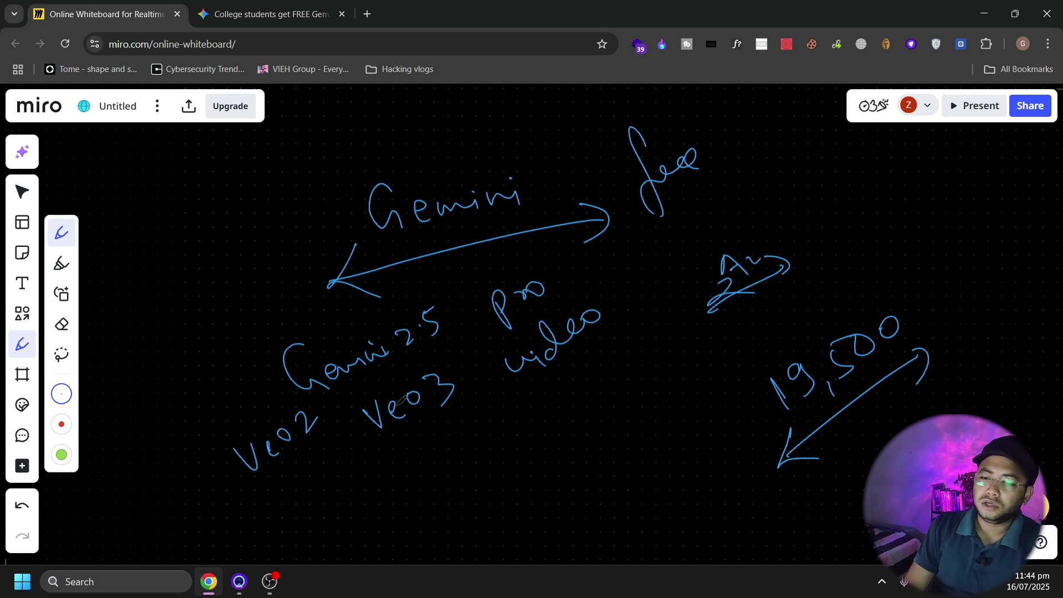
mouse_move(382, 374)
mouse_down()
mouse_move(349, 416)
mouse_move(465, 374)
mouse_move(386, 352)
mouse_up()
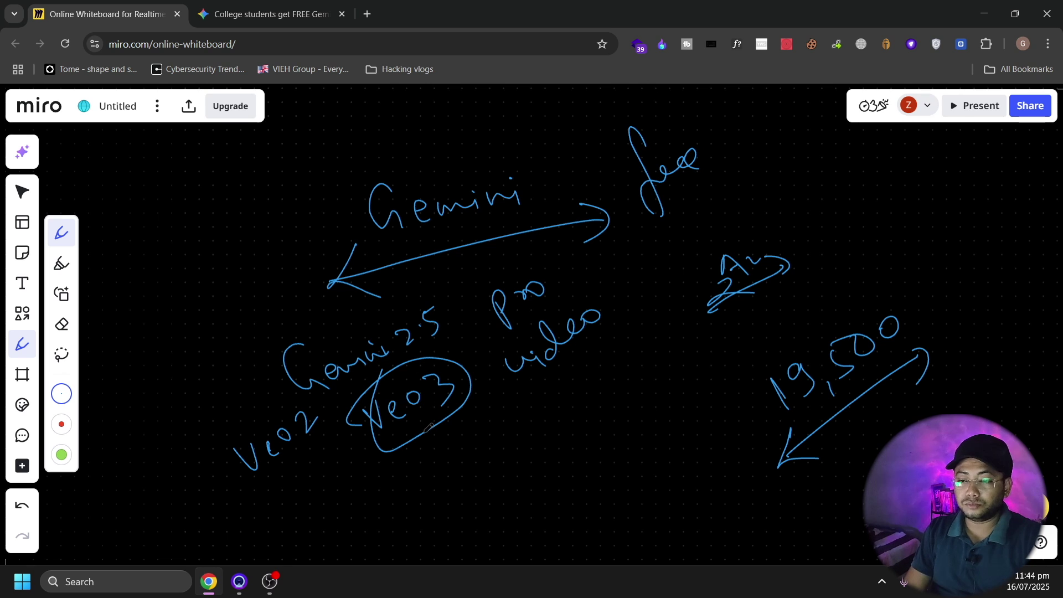
scroll(427, 427, down, 3)
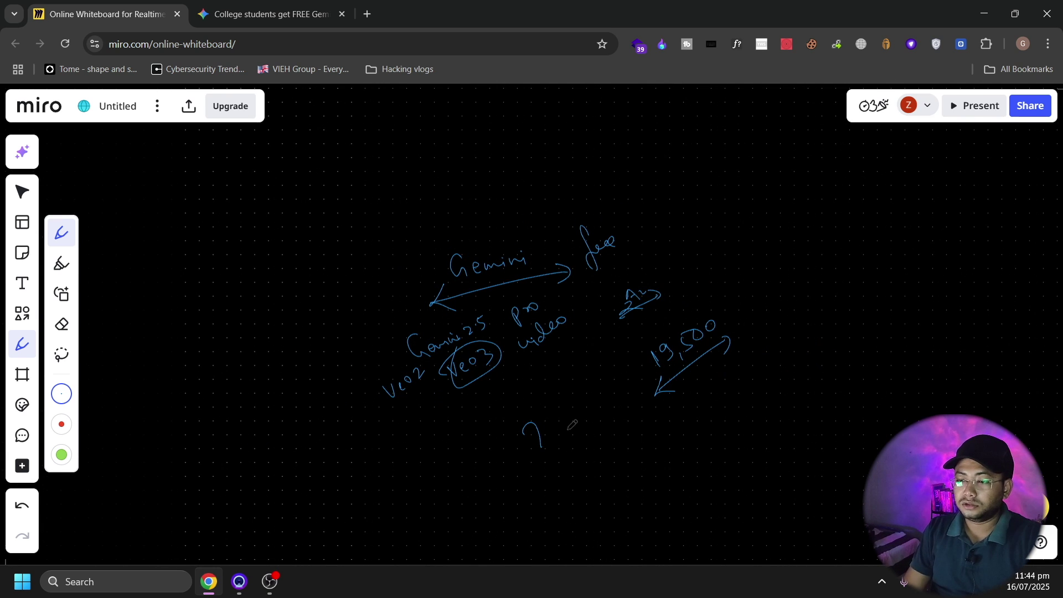
scroll(556, 433, up, 2)
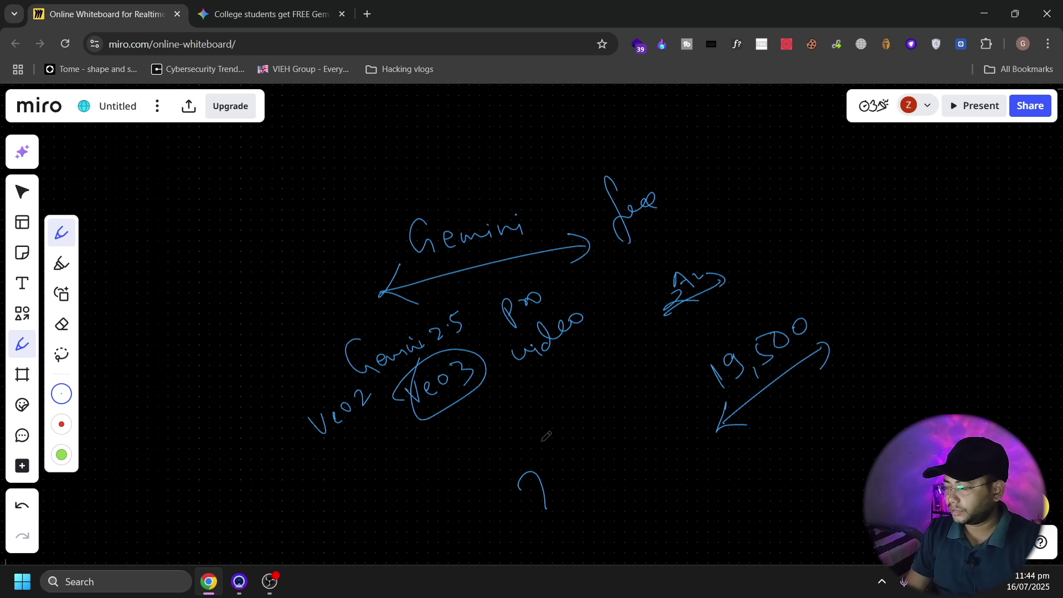
Handwrite a new note with a number at the upper left.
mouse_move(193, 260)
mouse_down()
mouse_move(206, 269)
mouse_move(274, 253)
mouse_up()
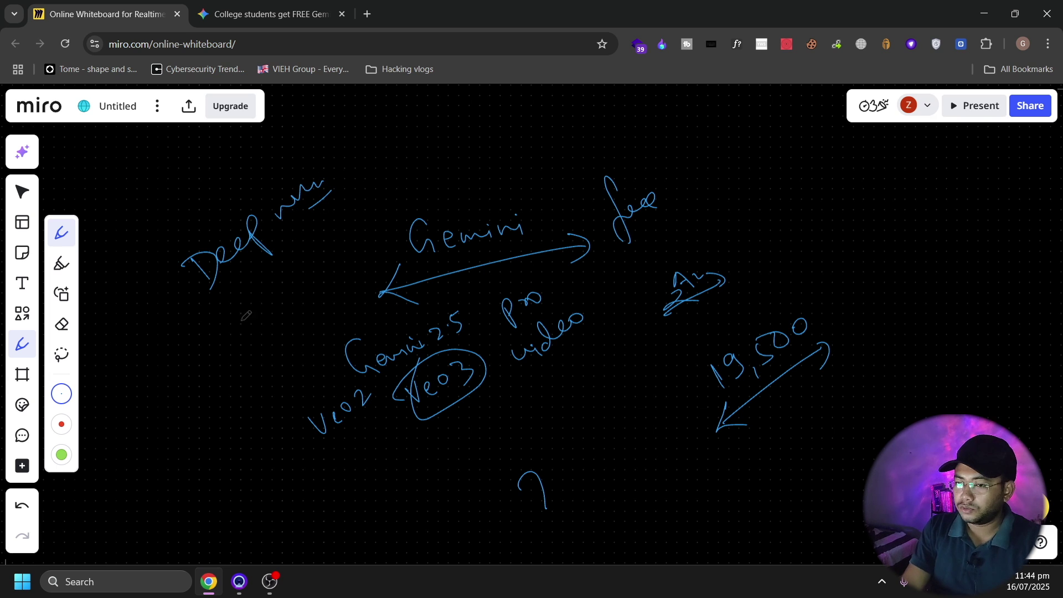
drag(234, 319, 268, 286)
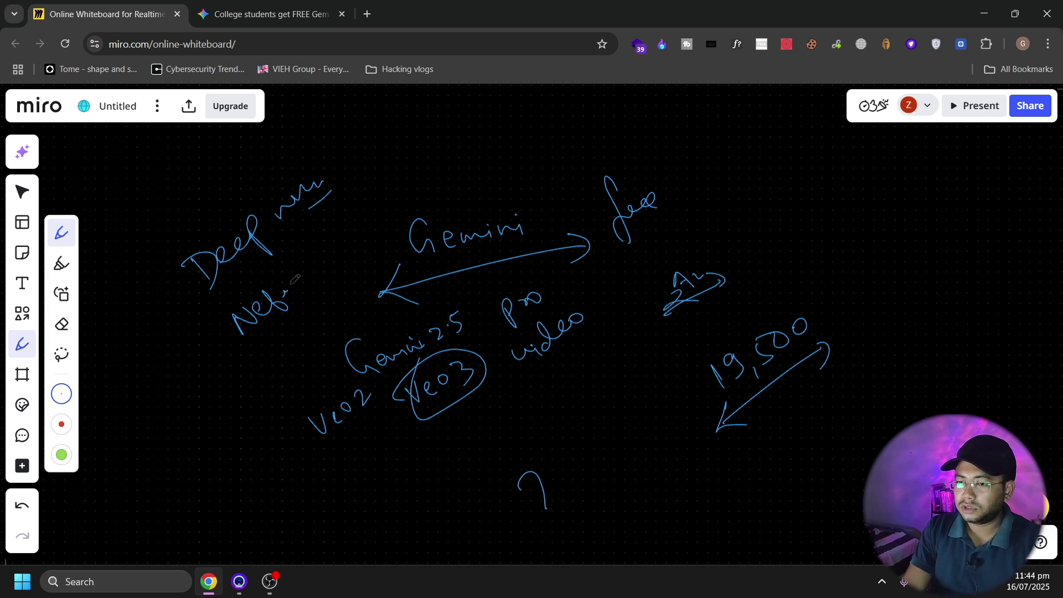
mouse_move(296, 249)
mouse_down()
mouse_move(311, 273)
mouse_move(324, 261)
mouse_up()
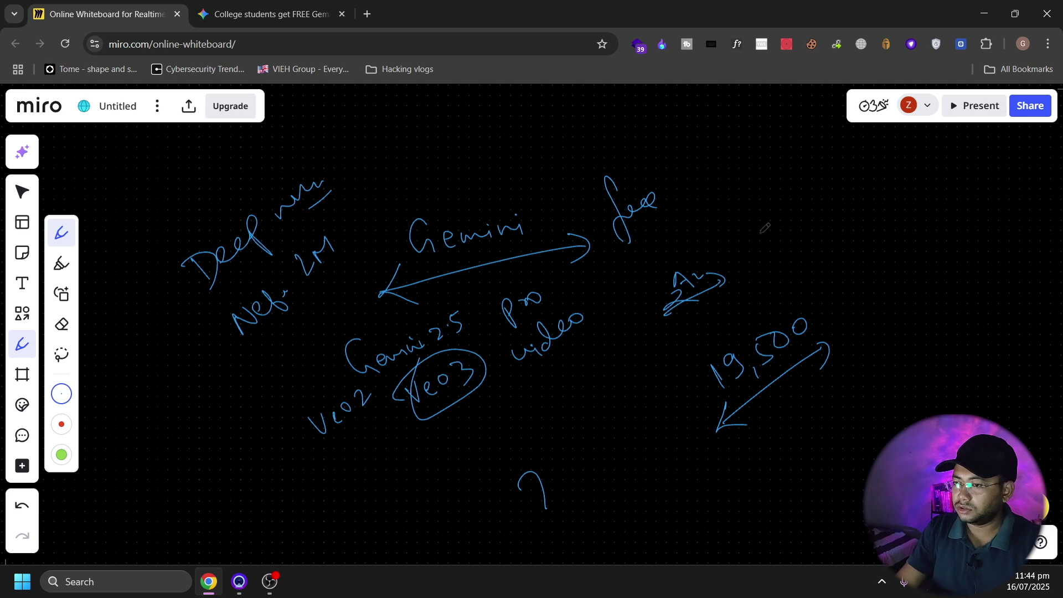
Write the '2TB' note at upper right with an underlined word below.
drag(785, 249, 835, 254)
drag(843, 212, 855, 240)
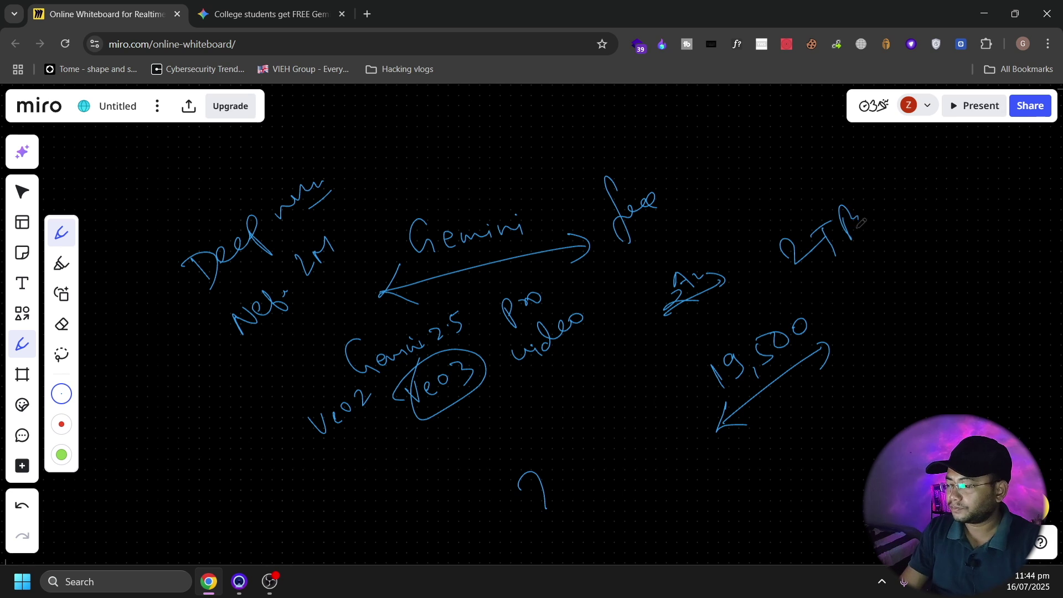
mouse_move(887, 203)
mouse_down()
mouse_move(893, 216)
mouse_move(950, 203)
mouse_up()
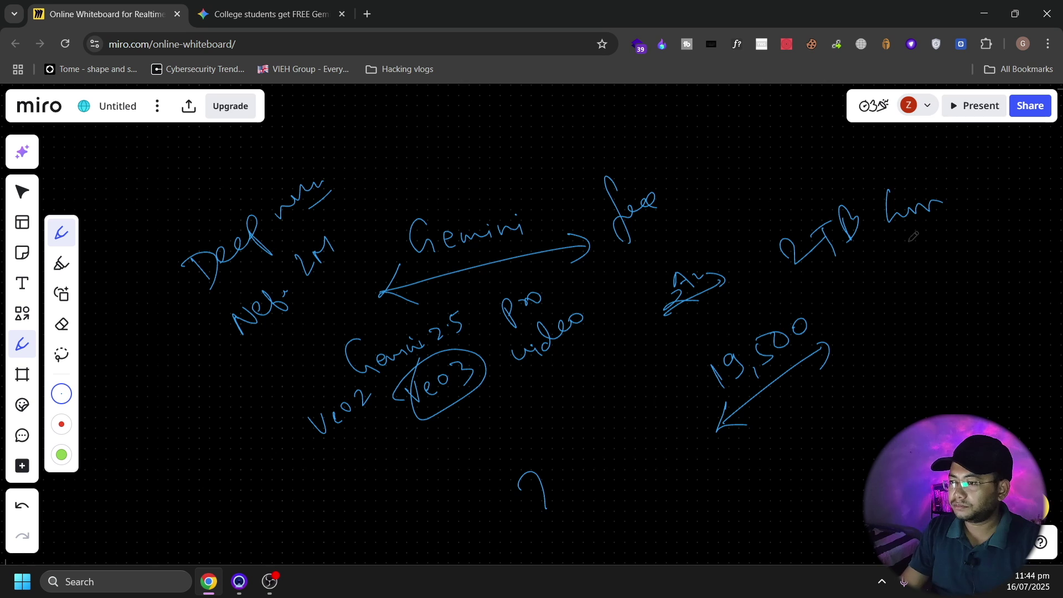
mouse_move(913, 237)
mouse_down()
mouse_move(901, 274)
mouse_move(955, 249)
mouse_up()
drag(880, 313, 969, 249)
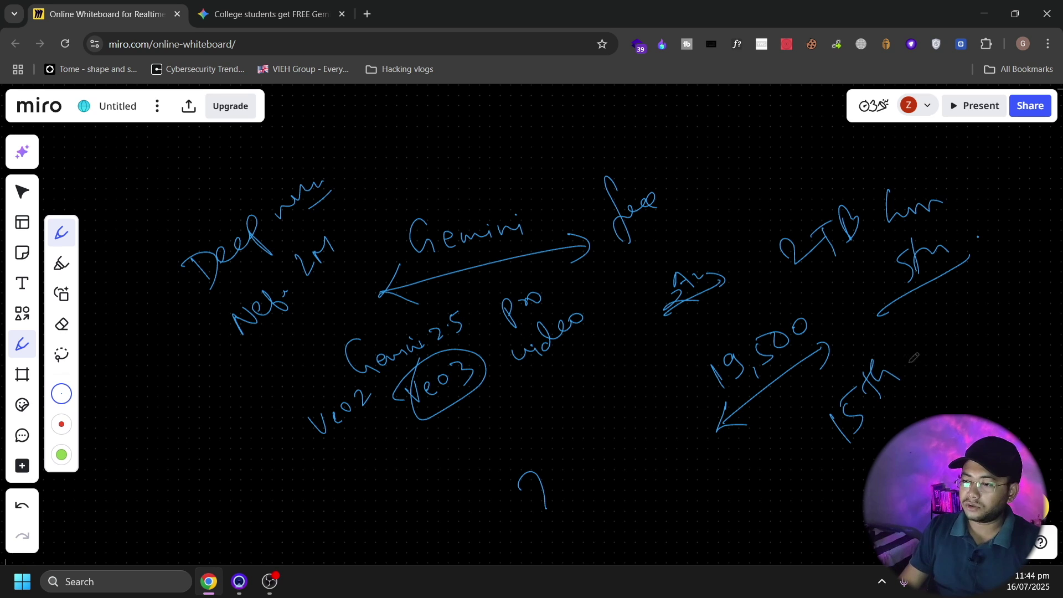
Write the underlined date '15th Sept 2025' and switch to the Gemini students page.
mouse_move(947, 336)
mouse_down()
mouse_move(996, 299)
mouse_move(951, 365)
mouse_up()
drag(1000, 311, 1006, 308)
drag(950, 411, 975, 399)
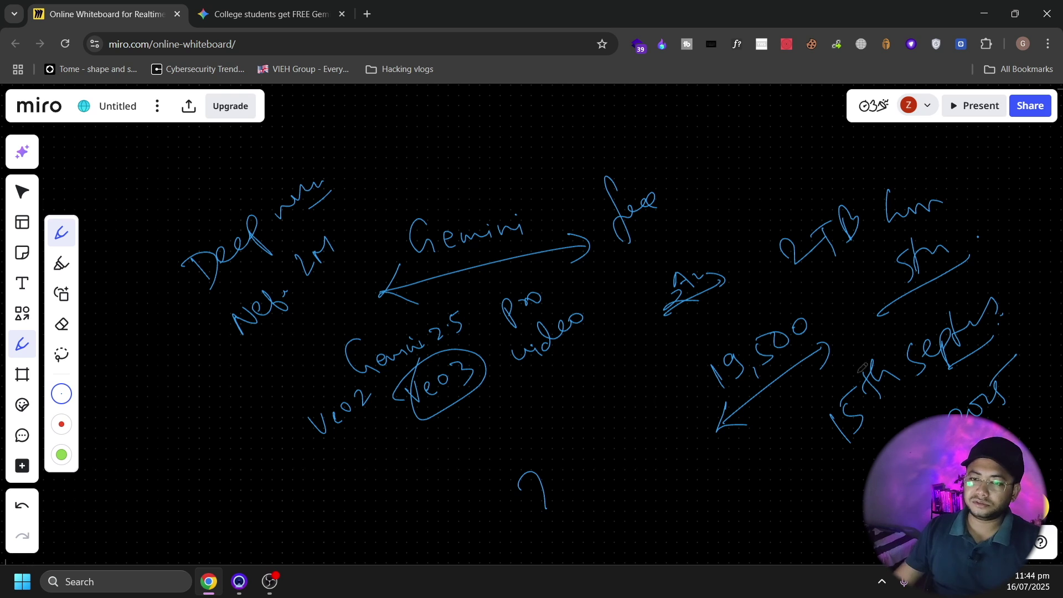
click(270, 13)
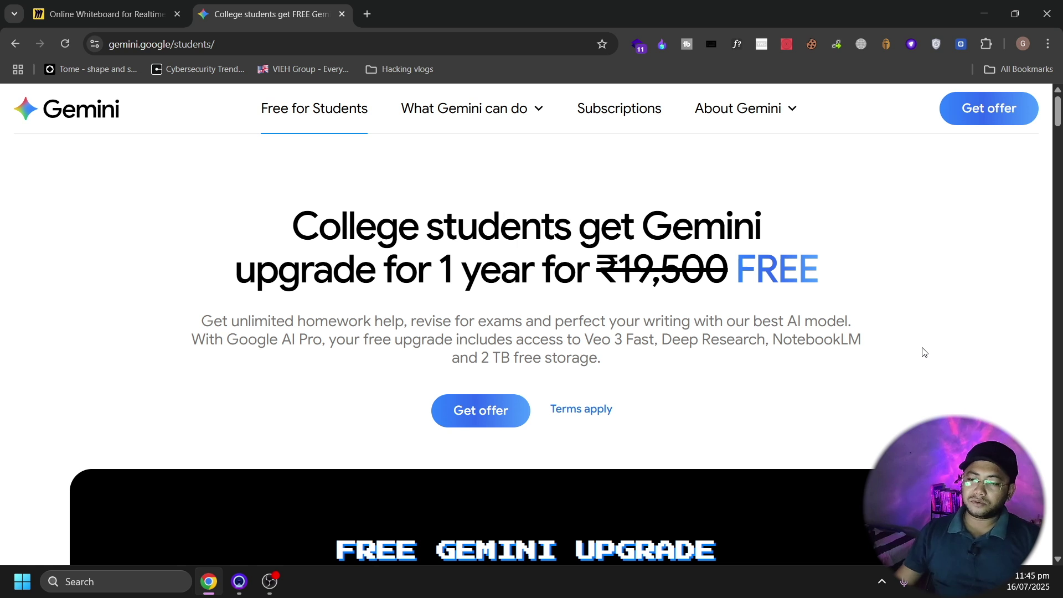
scroll(924, 352, down, 4)
scroll(942, 397, up, 3)
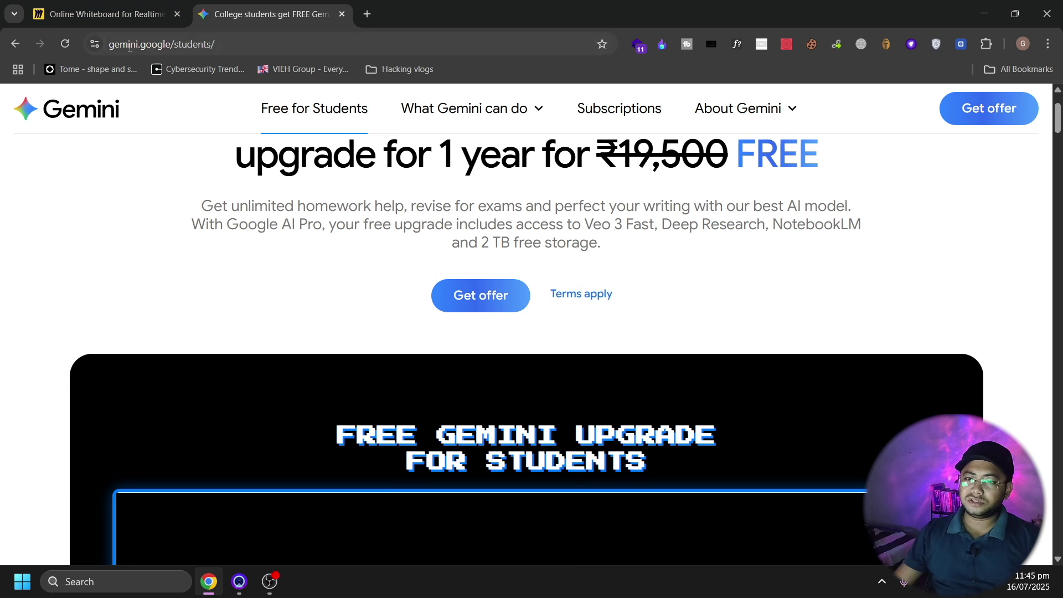
click(484, 298)
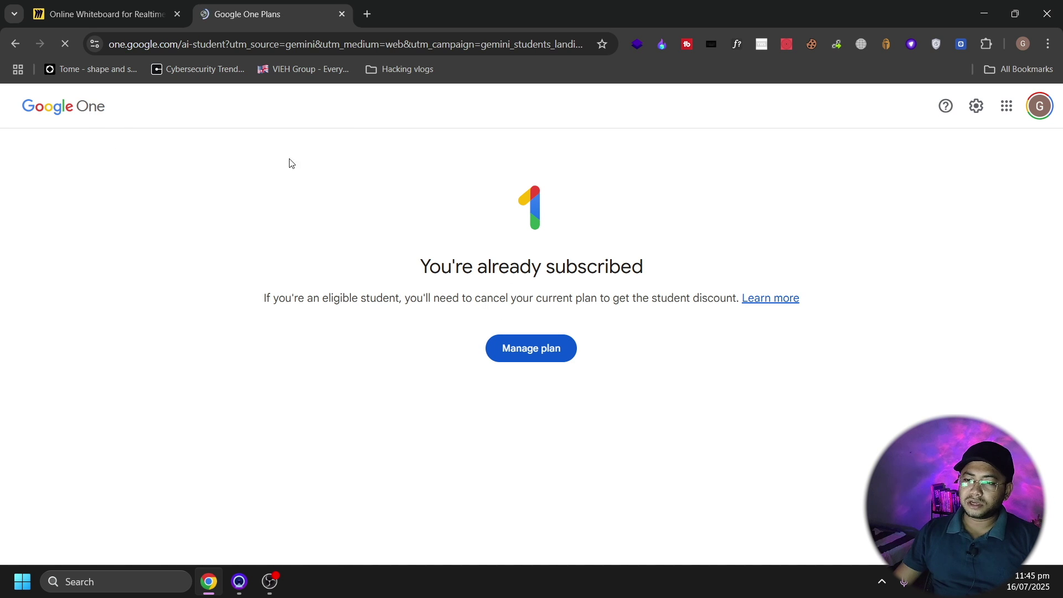
click(16, 45)
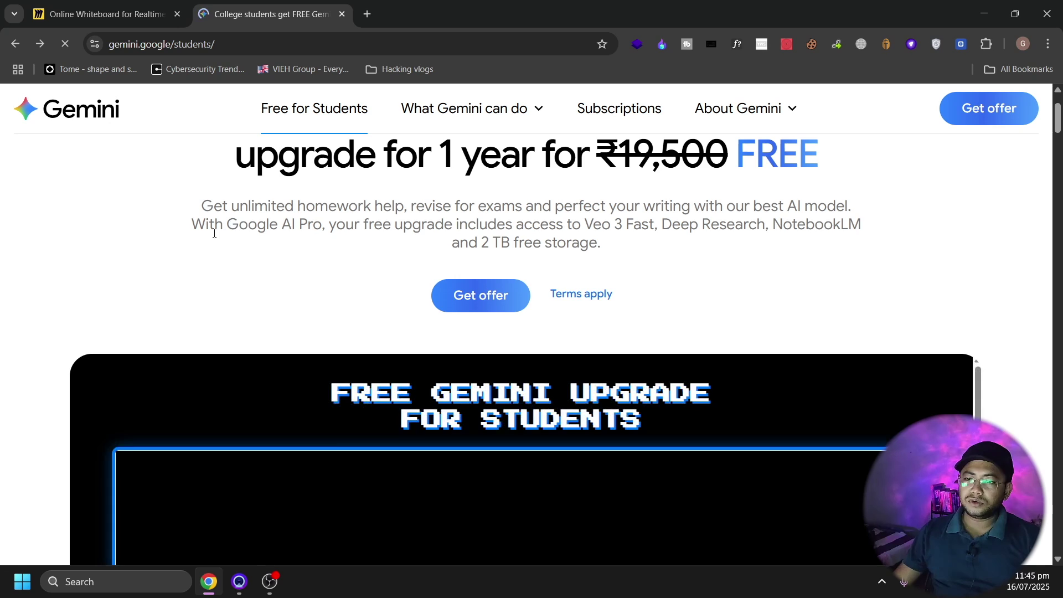
scroll(392, 294, up, 2)
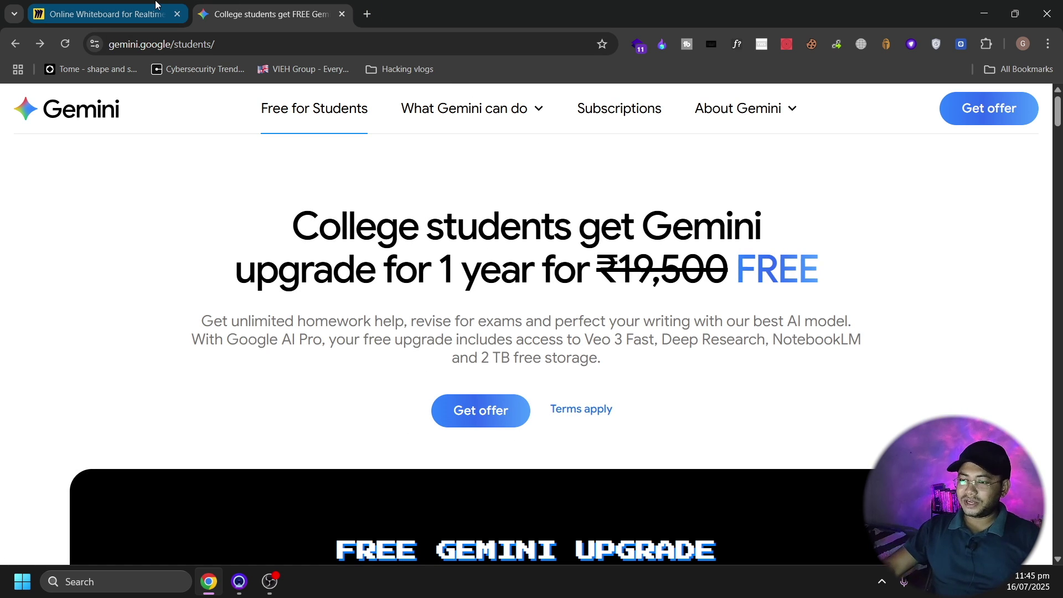
Handwrite a word above 'Gemini' on the Miro board, then open a blank browser tab.
click(105, 13)
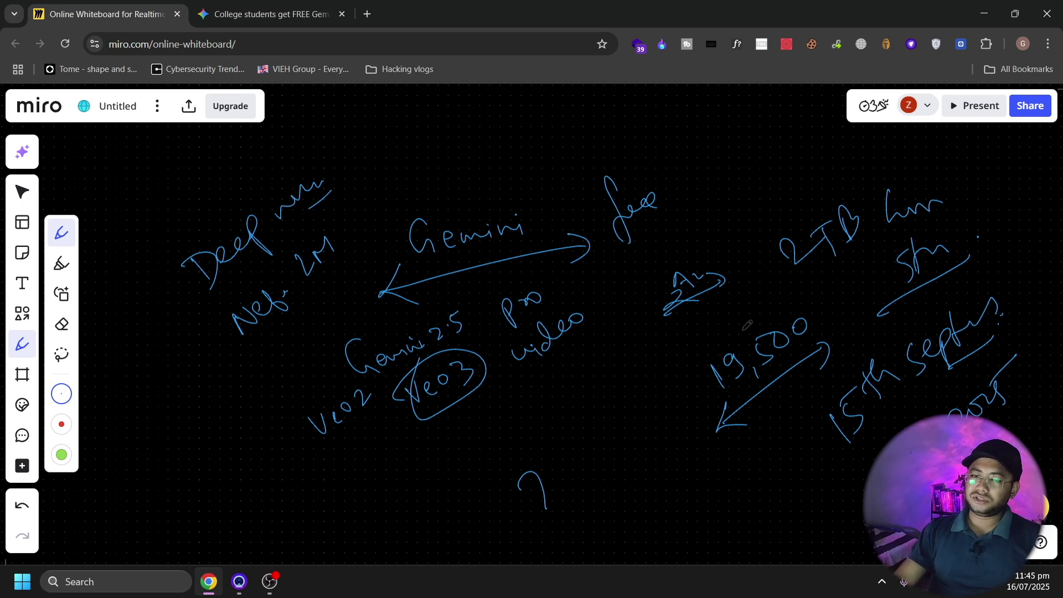
mouse_move(448, 149)
mouse_down()
mouse_move(423, 191)
mouse_move(465, 162)
mouse_move(592, 133)
mouse_up()
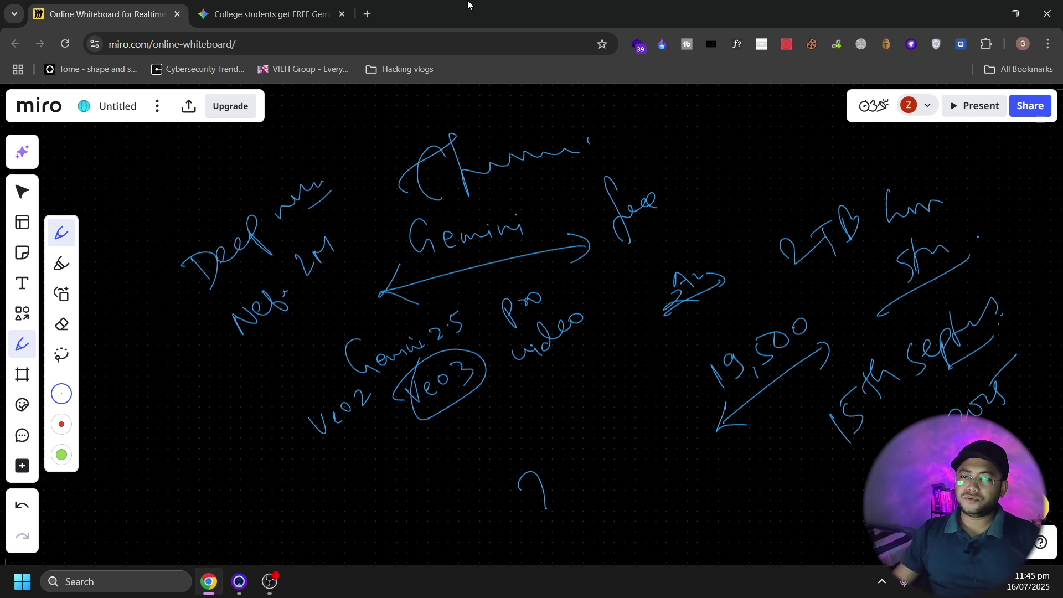
click(365, 13)
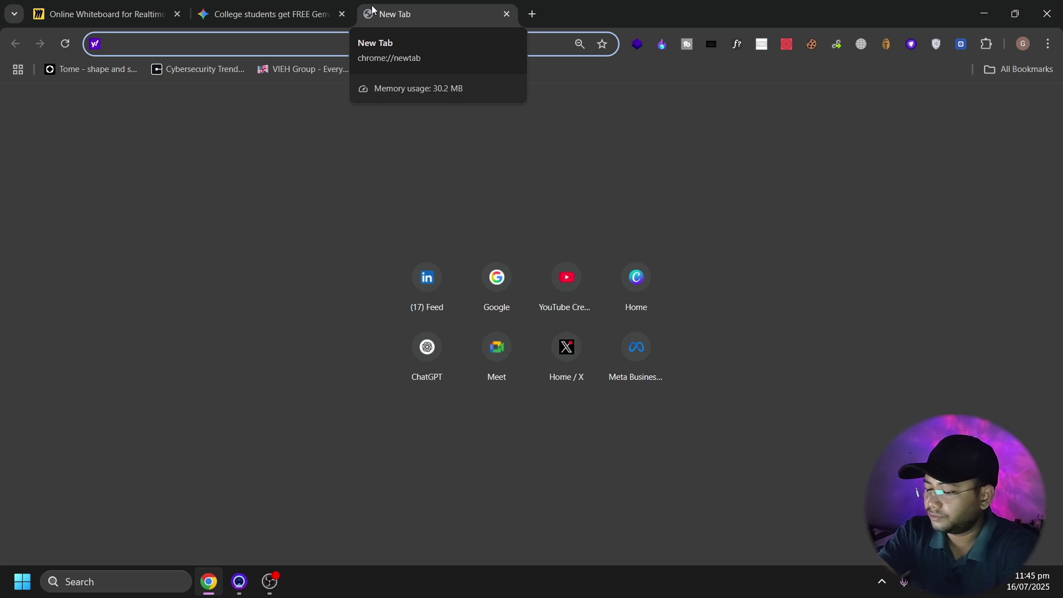
text(viehgroup.com/tci/)
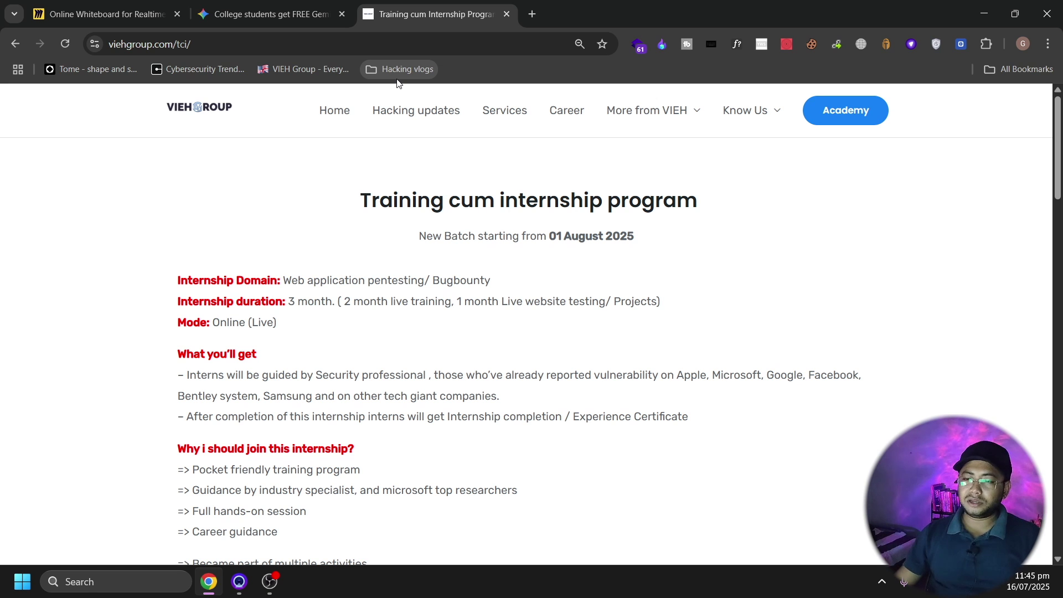
Change the address to viehgroup.com/soc and highlight the 15 July 2025 batch date.
click(388, 45)
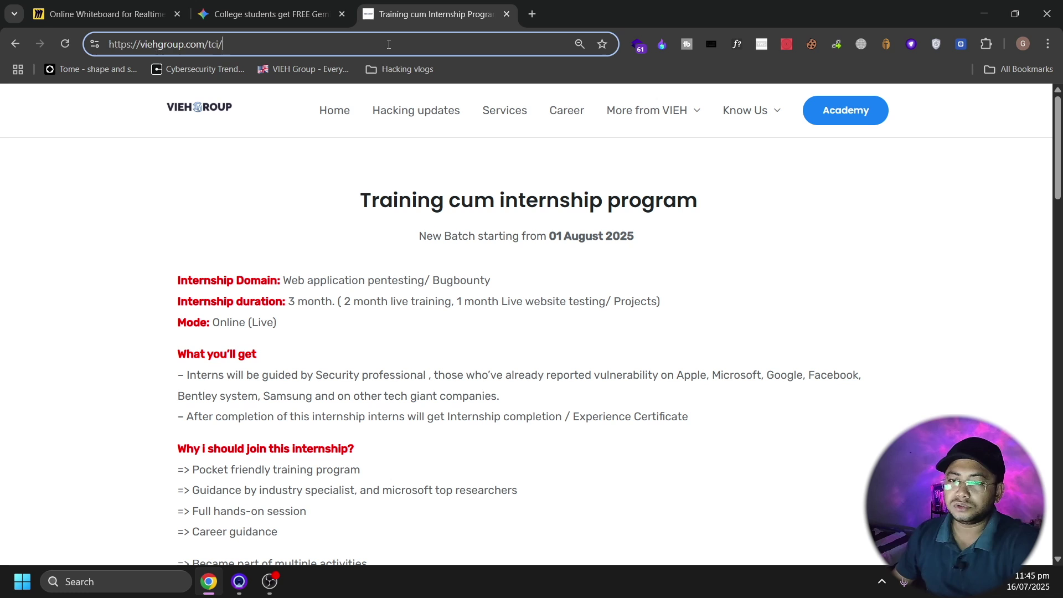
key(BackSpace)
key(BackSpace)
key(BackSpace)
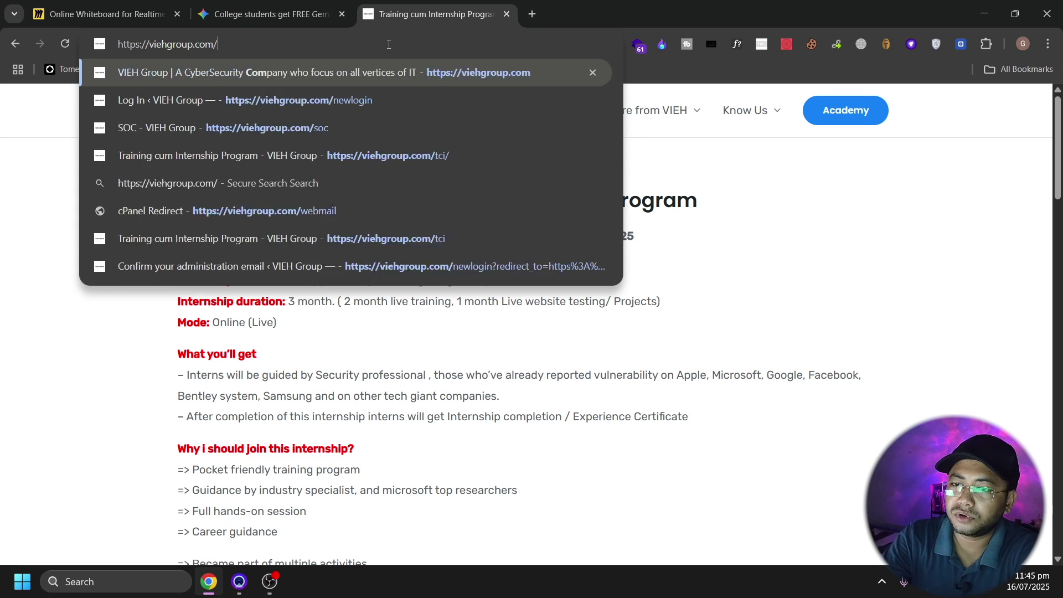
text(s)
key(Return)
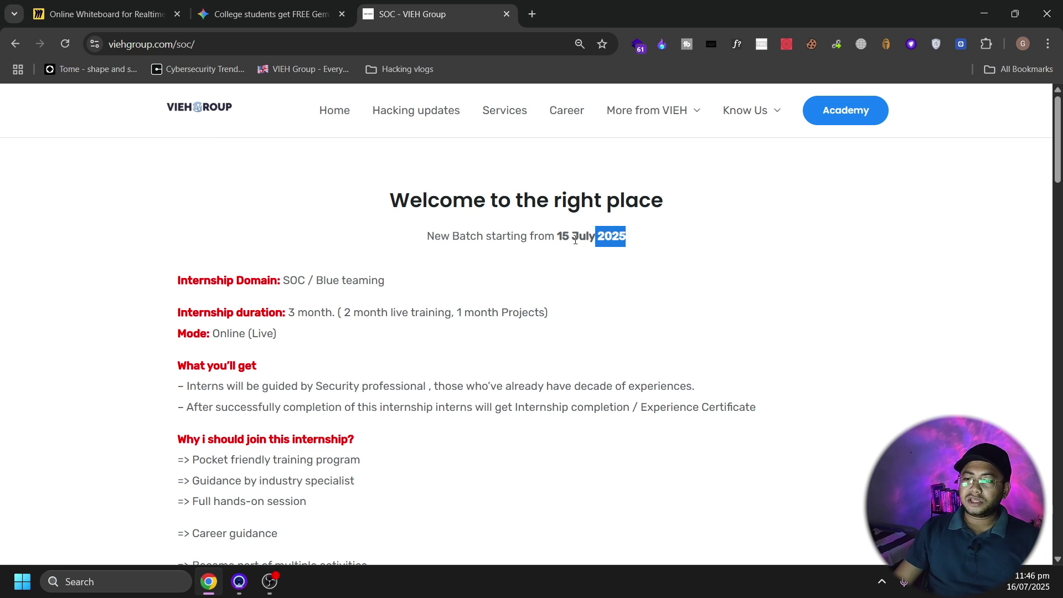
drag(629, 240, 309, 250)
click(398, 311)
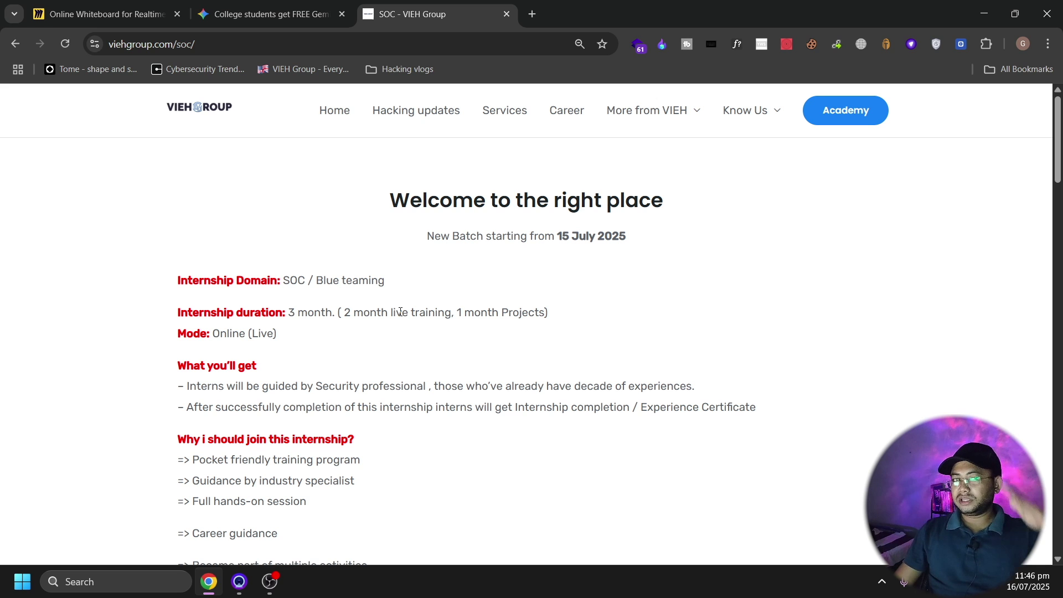